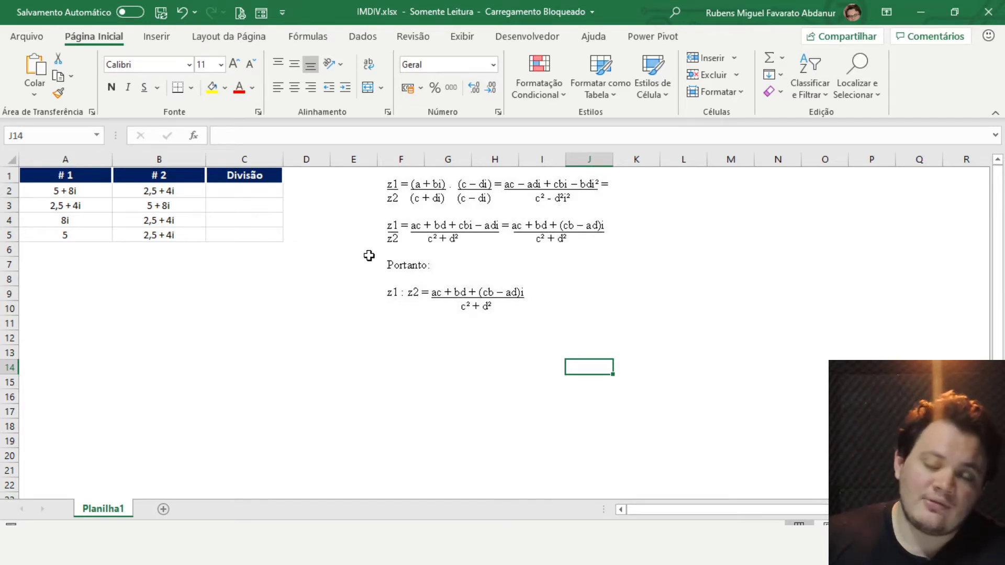
Move the division-formula image right so it sits over columns H–M, clear of the table
{"action": "mouse_move", "coordinate": [392, 240]}
{"action": "left_mouse_down"}
{"action": "mouse_move", "coordinate": [382, 250]}
{"action": "mouse_move", "coordinate": [410, 229]}
{"action": "left_mouse_up"}
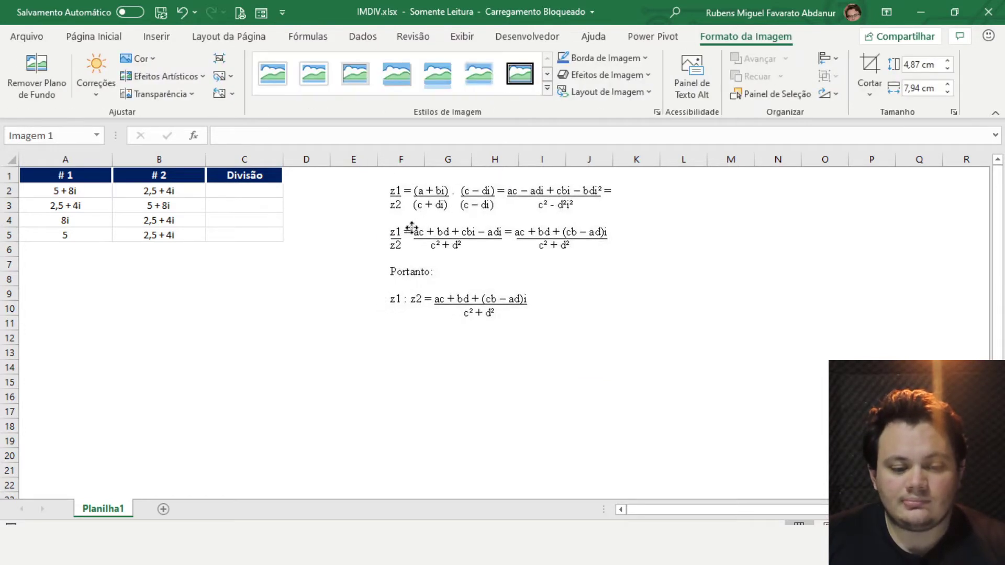
{"action": "left_click_drag", "start_coordinate": [506, 284], "coordinate": [538, 299]}
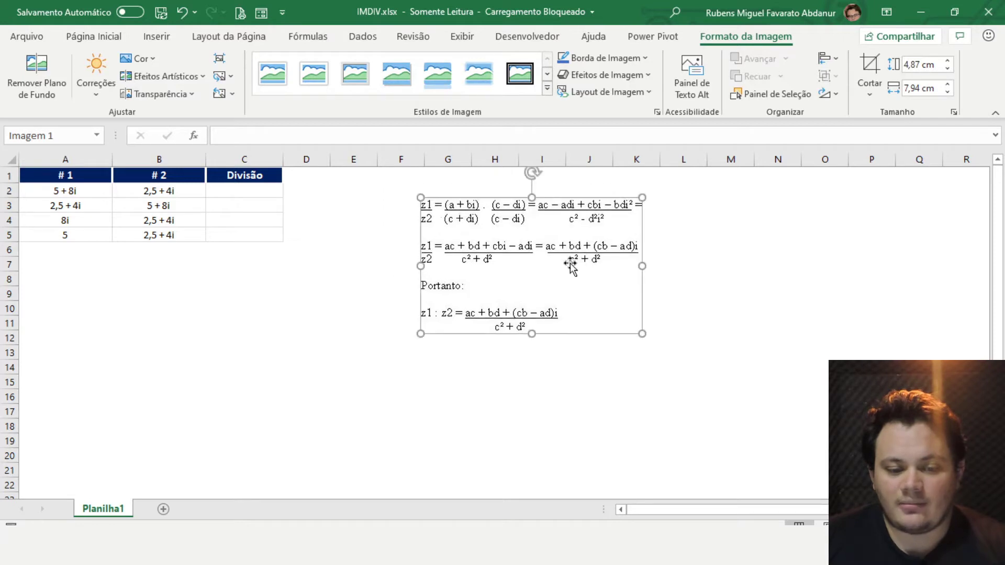
{"action": "left_click", "coordinate": [385, 220]}
{"action": "left_click", "coordinate": [461, 215]}
{"action": "left_click_drag", "start_coordinate": [461, 215], "coordinate": [439, 200]}
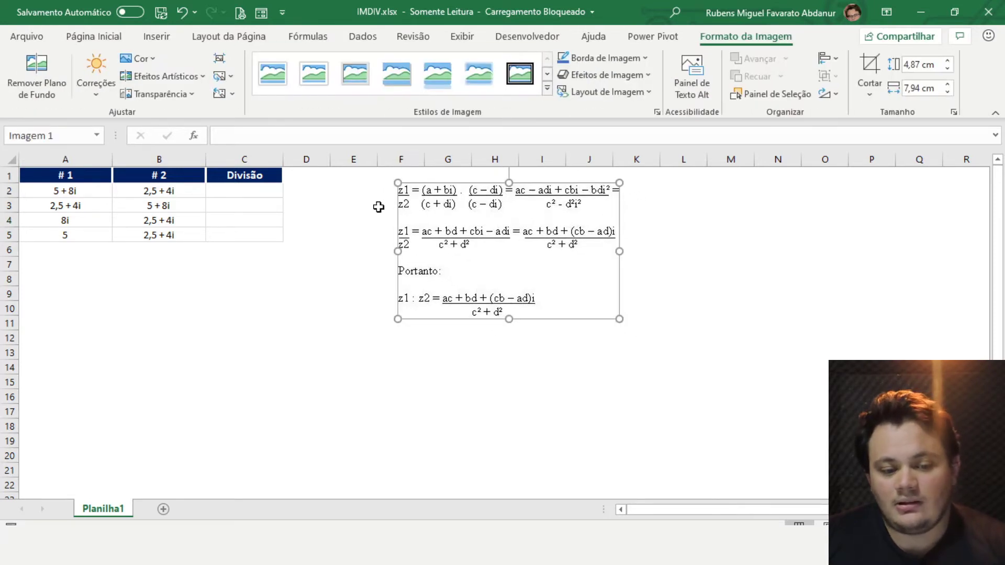
{"action": "left_click", "coordinate": [379, 206]}
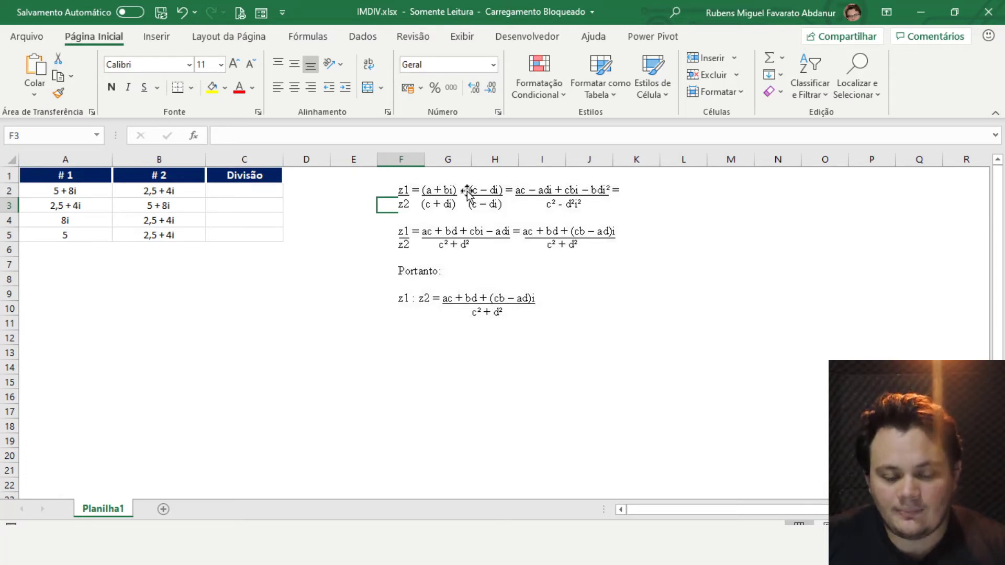
{"action": "left_click_drag", "start_coordinate": [468, 192], "coordinate": [500, 191]}
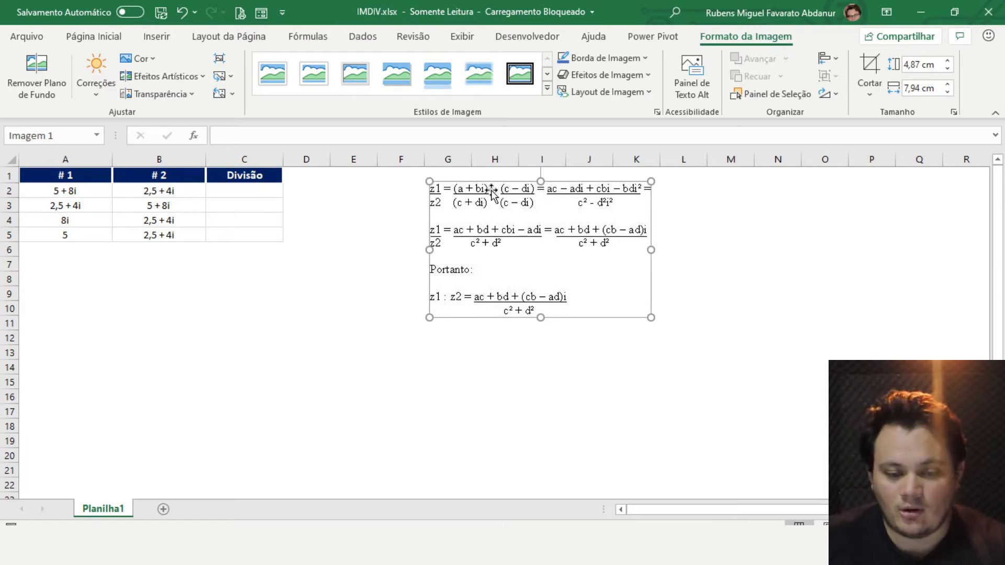
{"action": "left_click_drag", "start_coordinate": [487, 201], "coordinate": [459, 193]}
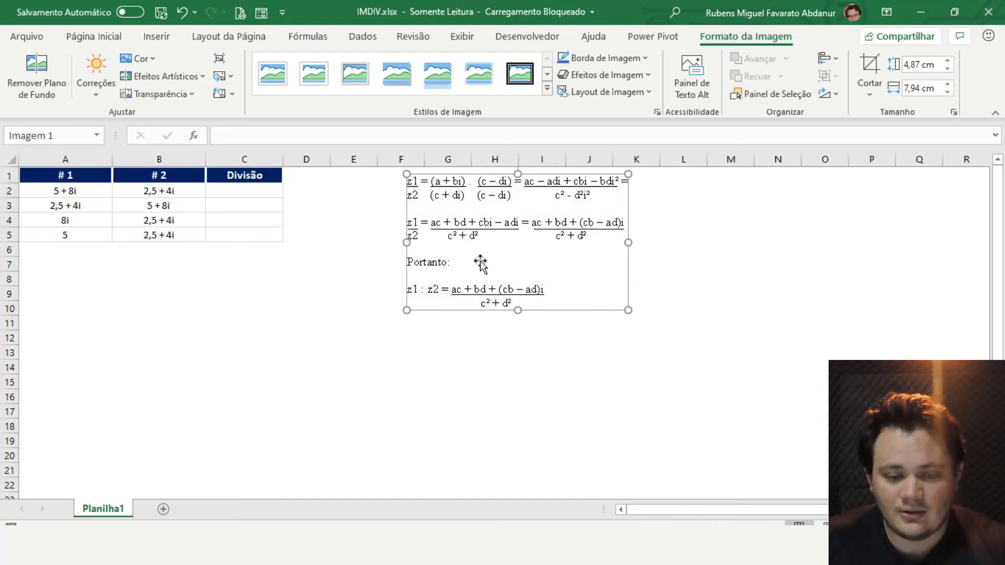
{"action": "left_click_drag", "start_coordinate": [499, 278], "coordinate": [600, 276]}
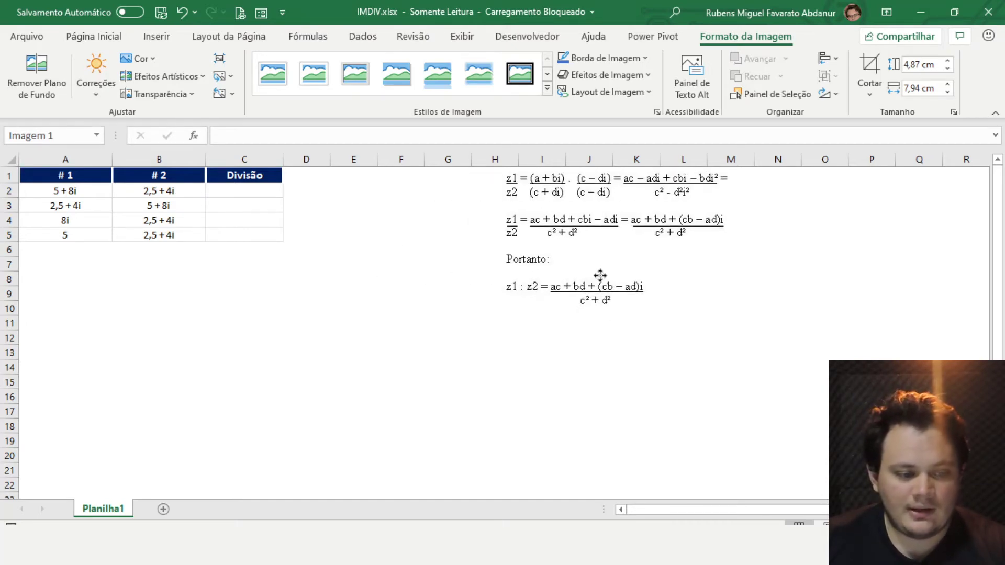
{"action": "left_click", "coordinate": [348, 283]}
{"action": "left_click", "coordinate": [259, 190]}
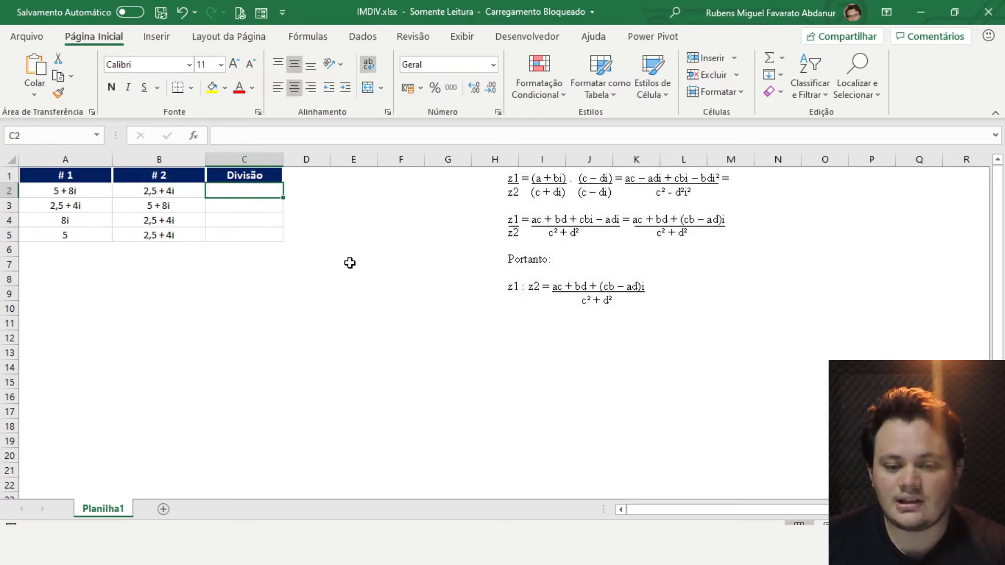
Enter =IMDIV(A2;B2) in cell C2 so it returns 2
{"action": "left_click", "coordinate": [542, 235]}
{"action": "left_click", "coordinate": [345, 262]}
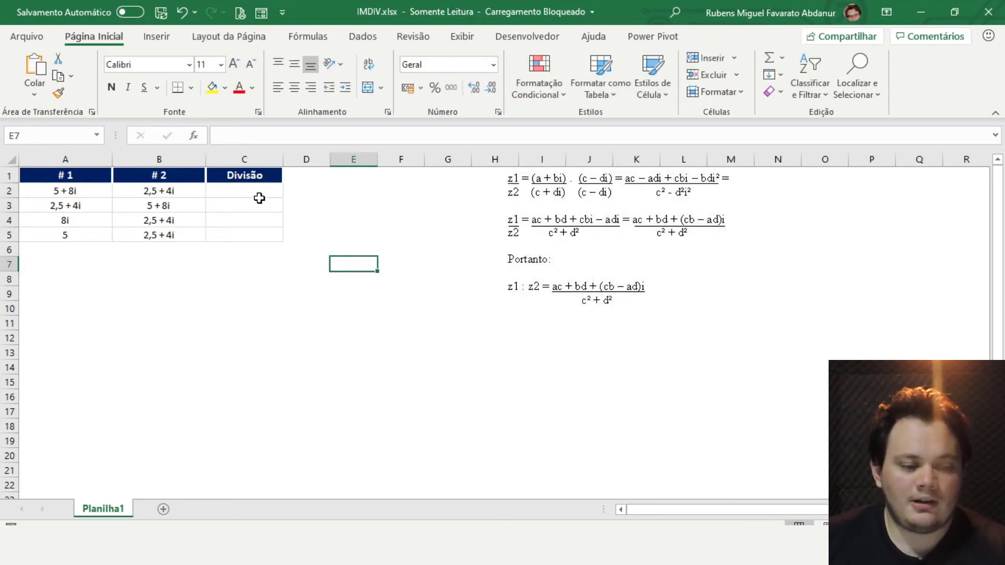
{"action": "left_click", "coordinate": [258, 194]}
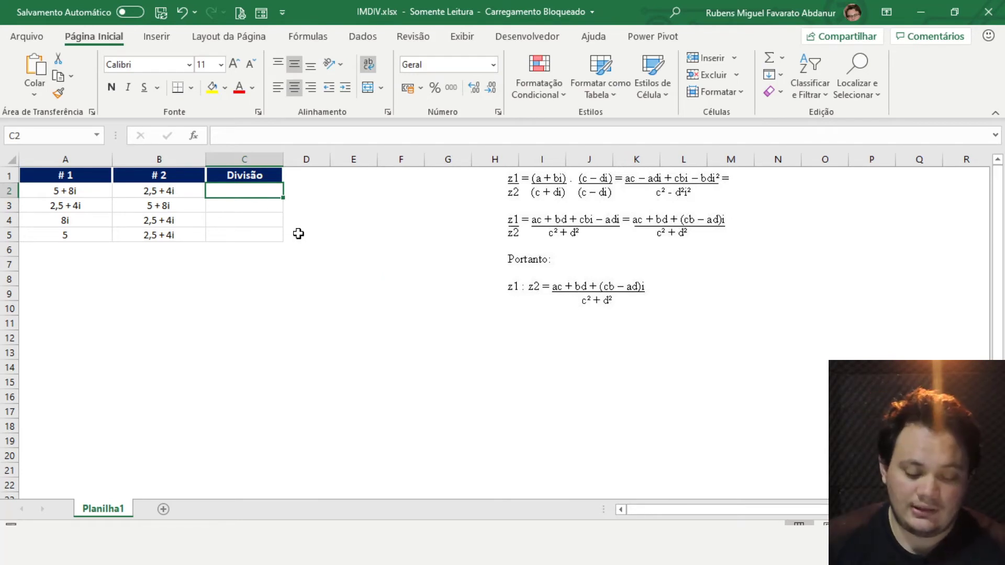
{"action": "type", "text": "="}
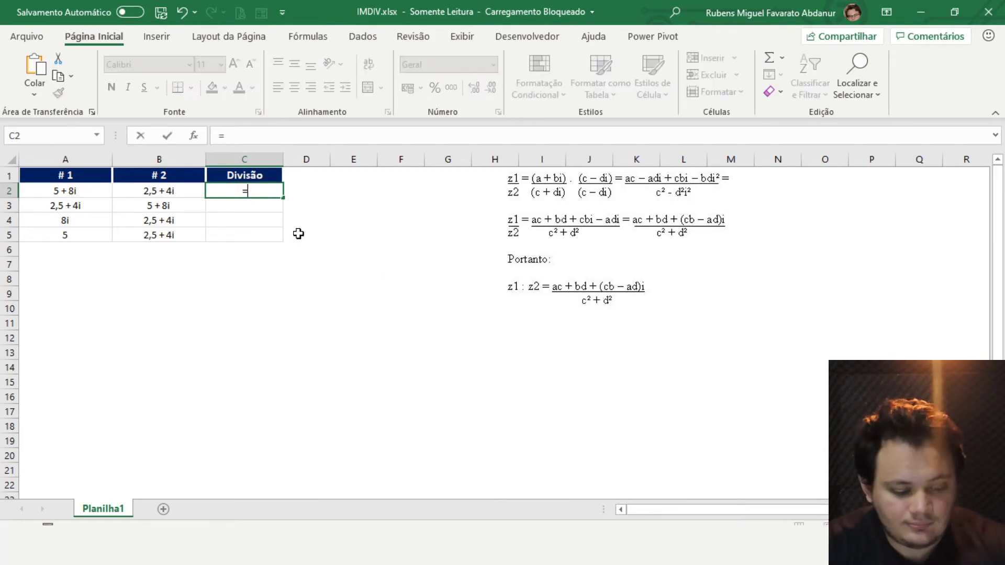
{"action": "type", "text": "mdi"}
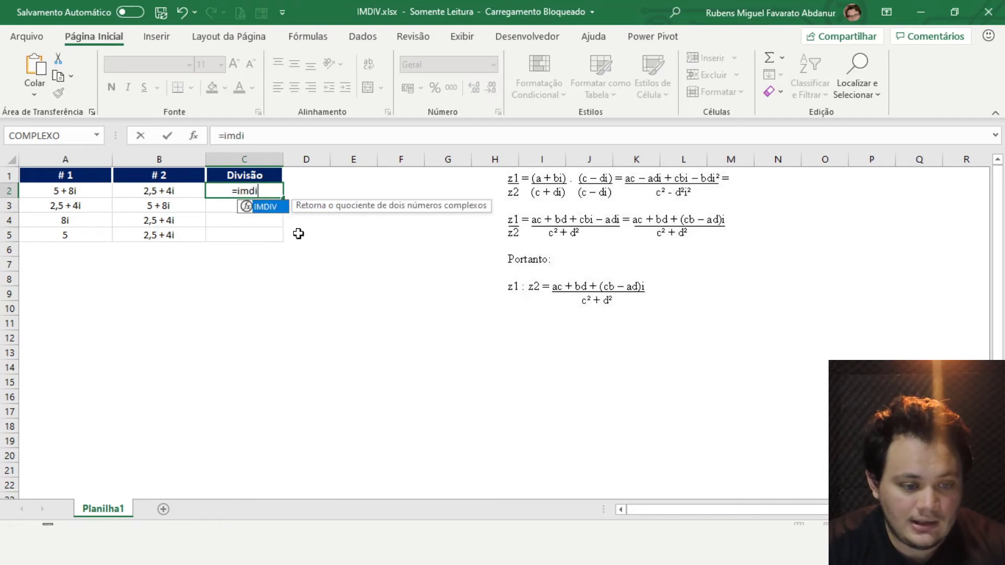
{"action": "type", "text": "v"}
{"action": "key", "text": "Tab"}
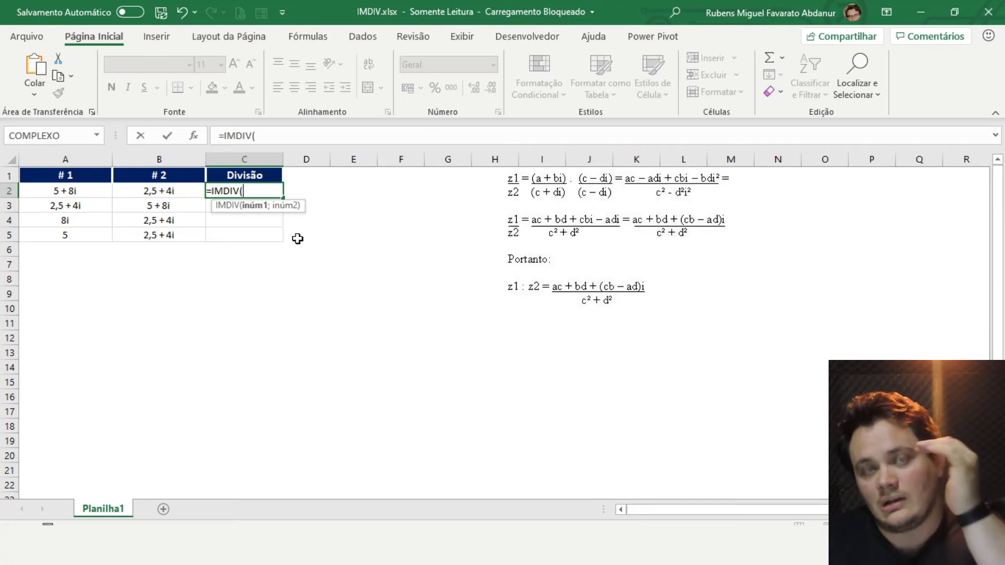
{"action": "left_click", "coordinate": [75, 192]}
{"action": "type", "text": ";"}
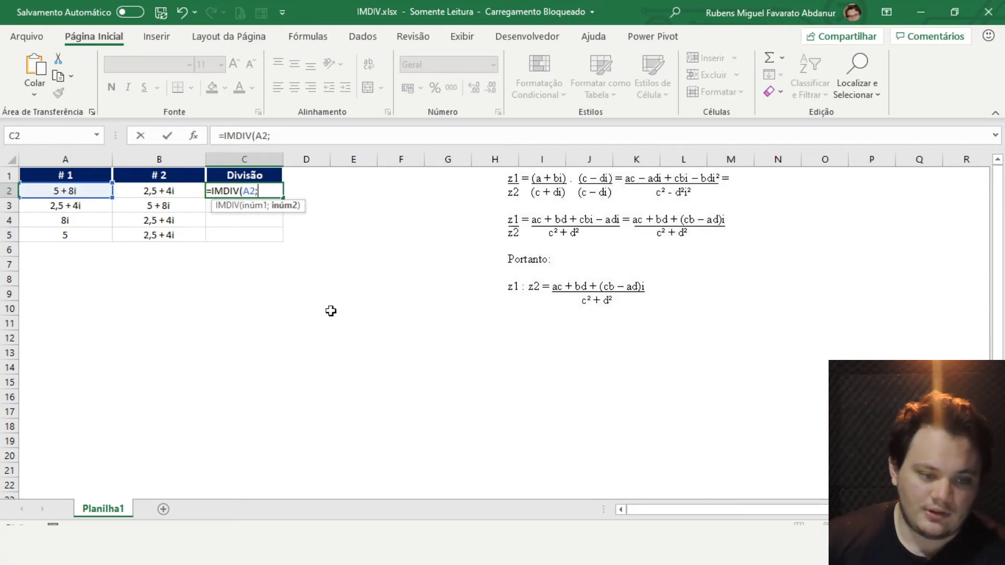
{"action": "left_click", "coordinate": [164, 196]}
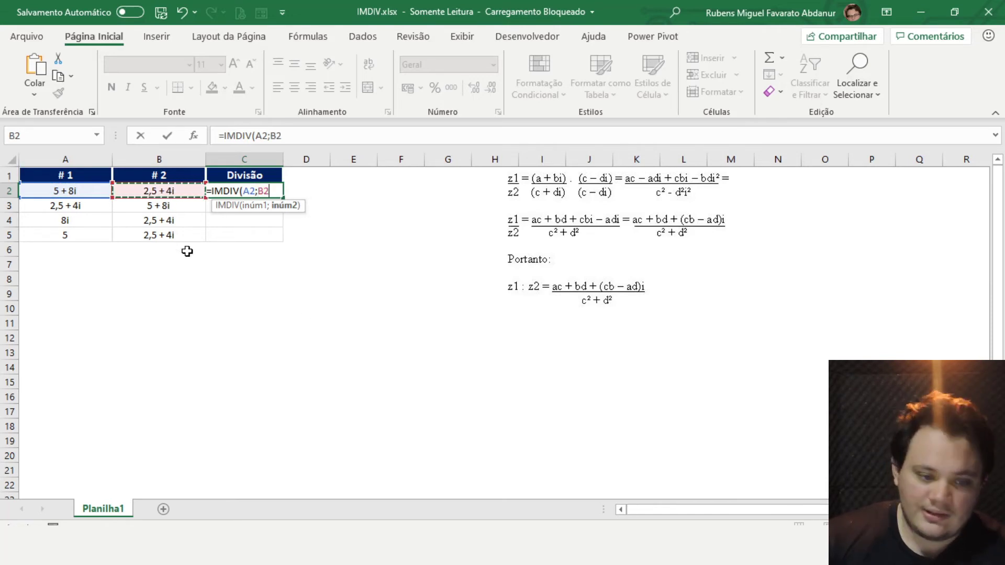
{"action": "key", "text": "Return"}
{"action": "left_click", "coordinate": [261, 189]}
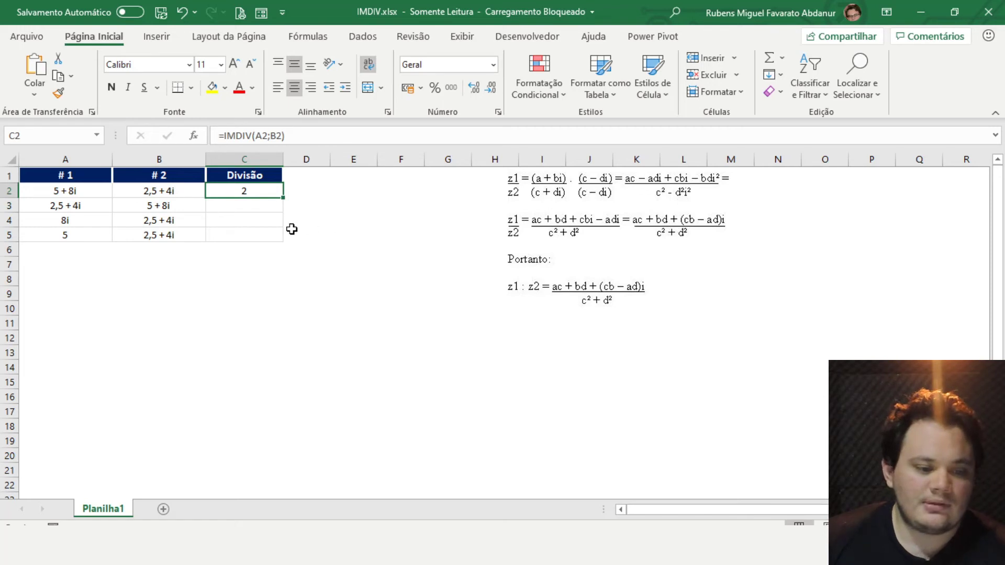
{"action": "double_click", "coordinate": [224, 191]}
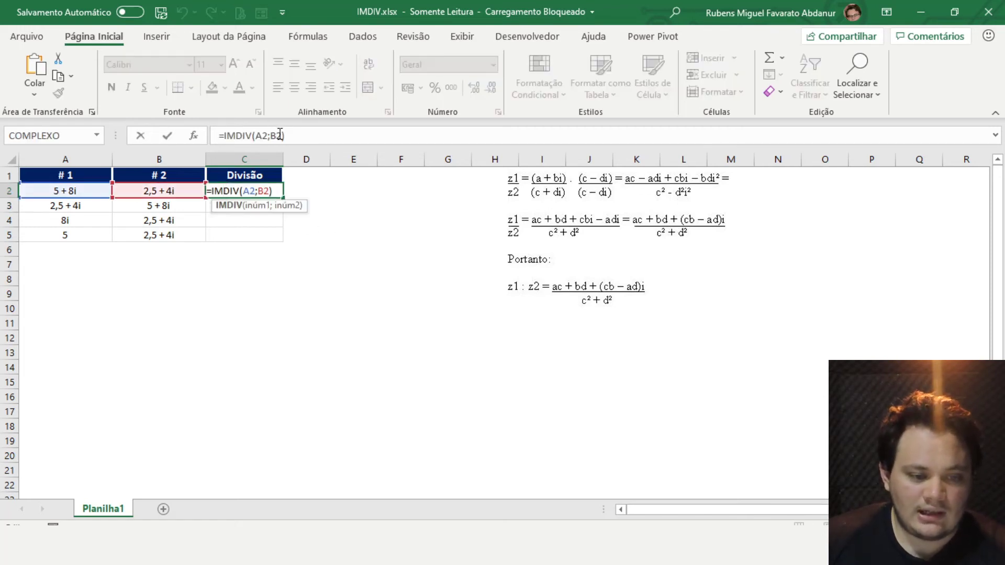
{"action": "left_click_drag", "start_coordinate": [280, 135], "coordinate": [253, 136]}
{"action": "left_click", "coordinate": [167, 191]}
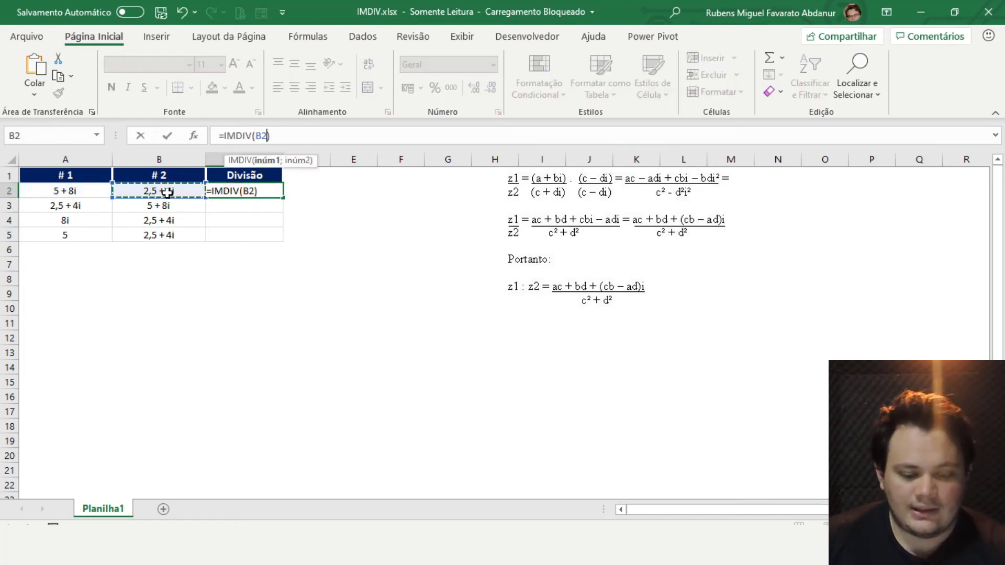
{"action": "type", "text": ";"}
{"action": "left_click", "coordinate": [99, 192]}
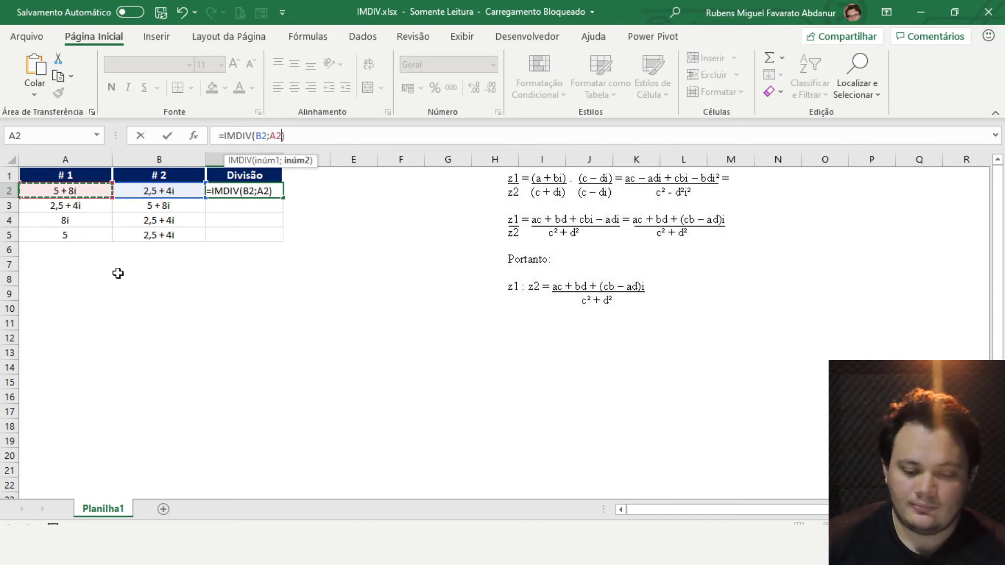
{"action": "key", "text": "Return"}
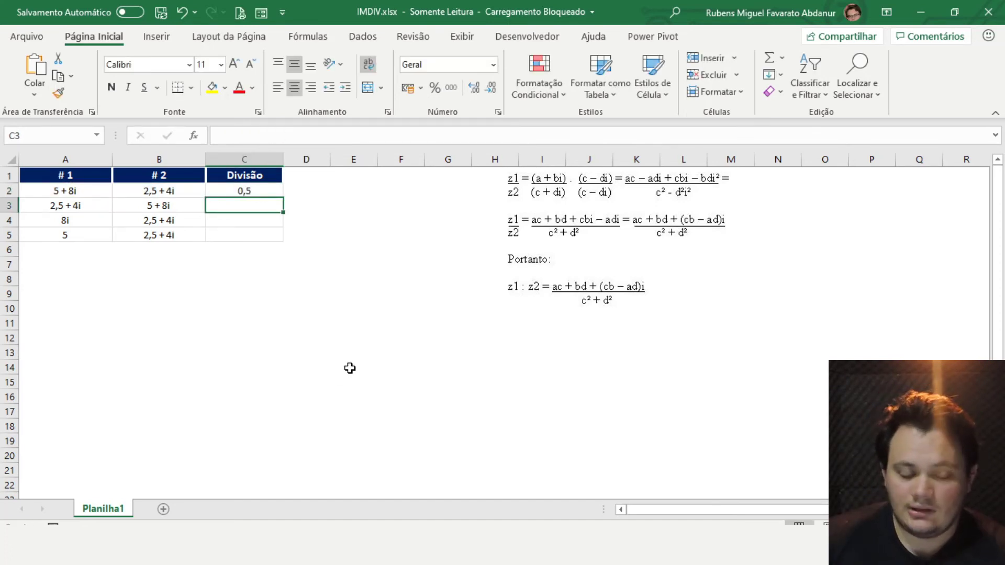
{"action": "key", "text": "ctrl+z"}
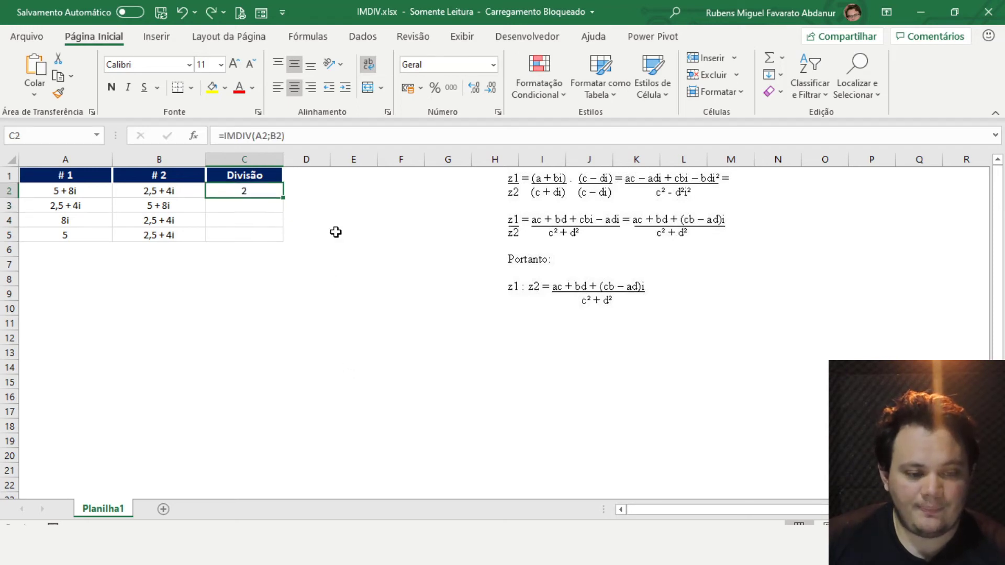
{"action": "left_click", "coordinate": [322, 232]}
{"action": "left_click", "coordinate": [270, 194]}
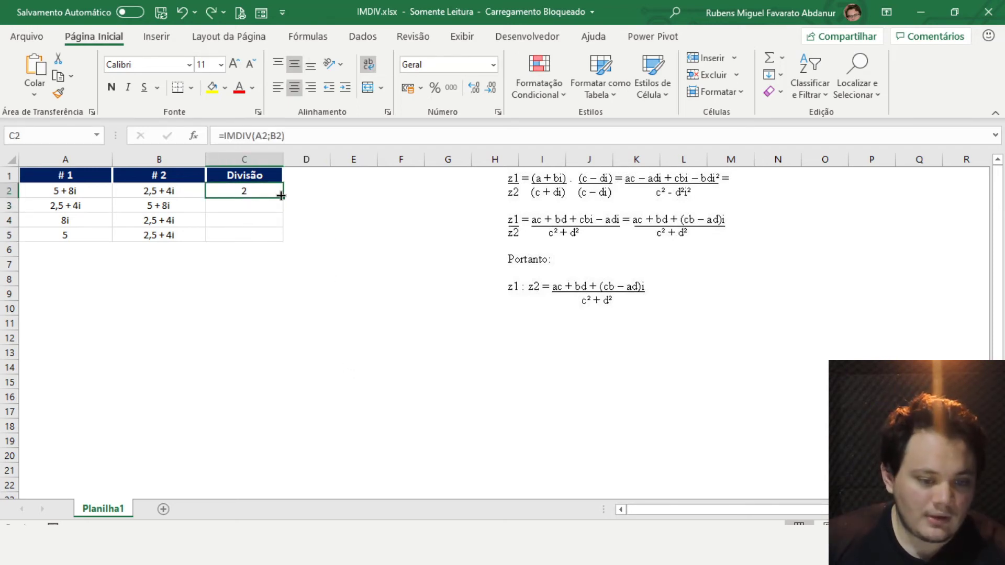
Fill the C2 formula down to C5 and widen column C to show full results
{"action": "left_click_drag", "start_coordinate": [283, 196], "coordinate": [272, 240]}
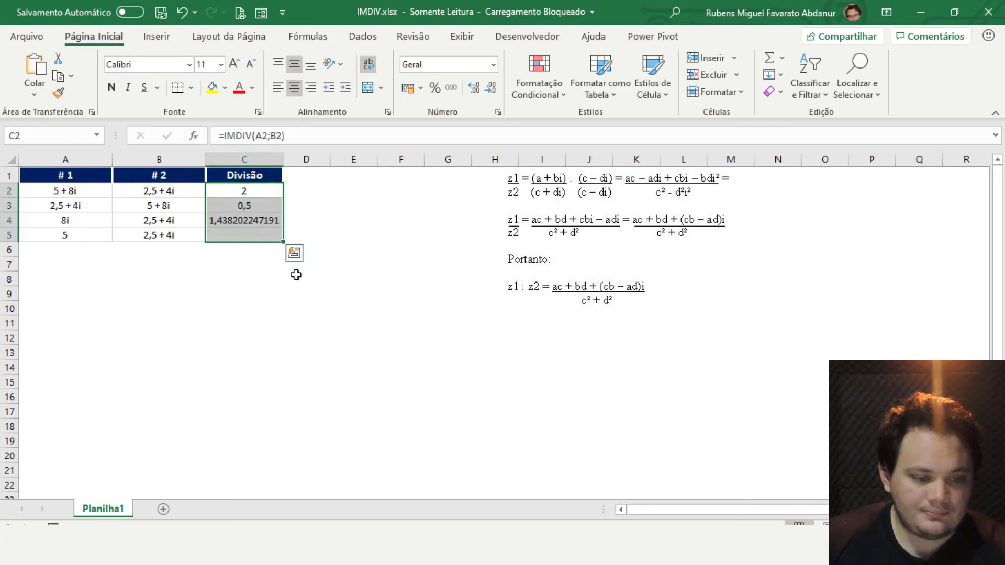
{"action": "left_click", "coordinate": [307, 291]}
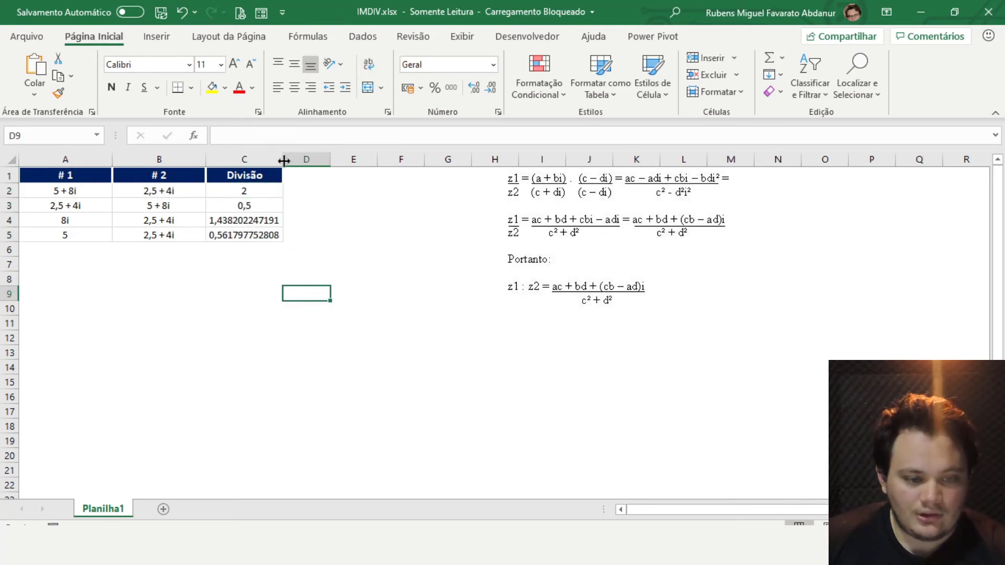
{"action": "left_click_drag", "start_coordinate": [281, 160], "coordinate": [416, 174]}
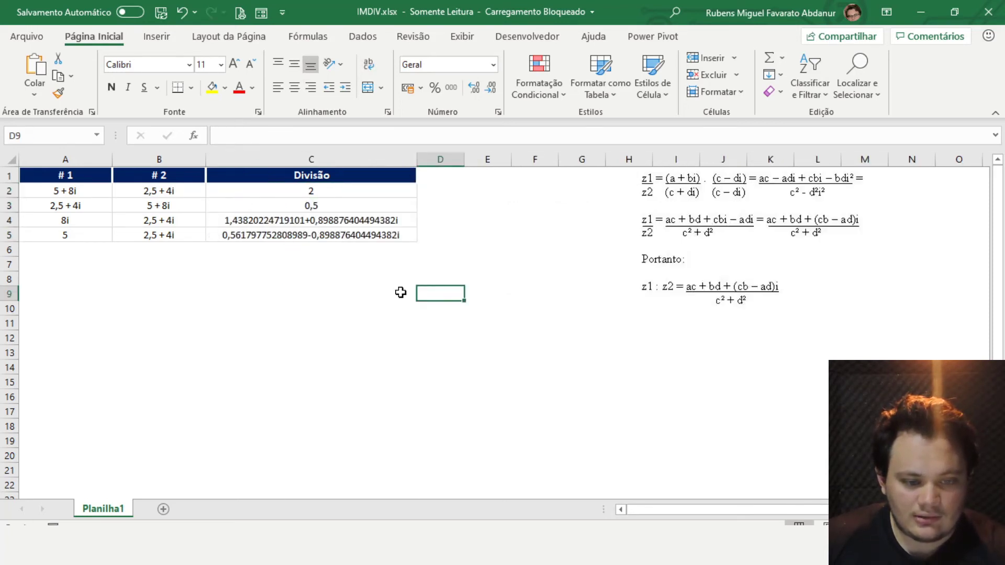
Check the copied IMDIV formulas in cells C4 and C5
{"action": "left_click", "coordinate": [325, 238]}
{"action": "left_click", "coordinate": [300, 223]}
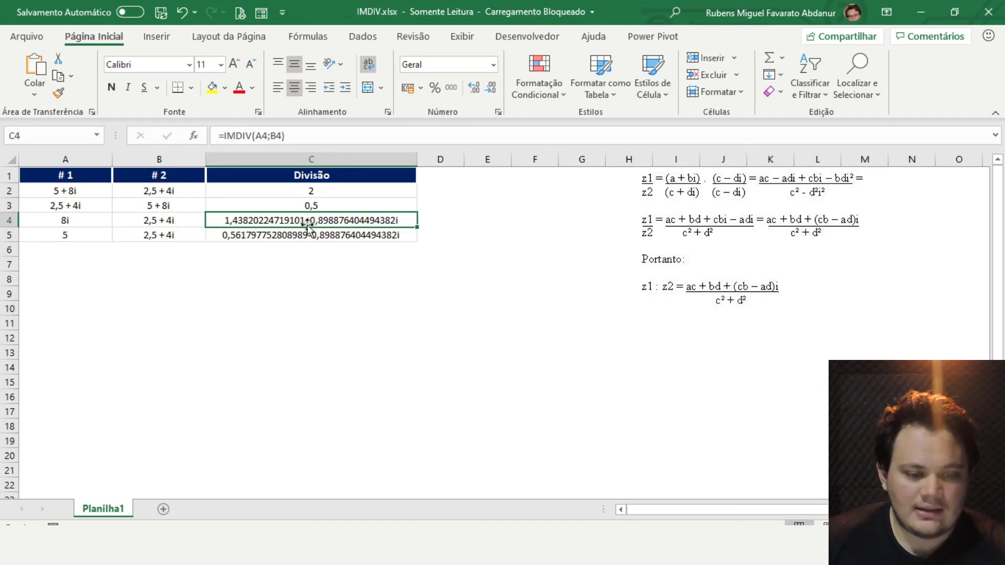
{"action": "left_click", "coordinate": [264, 240]}
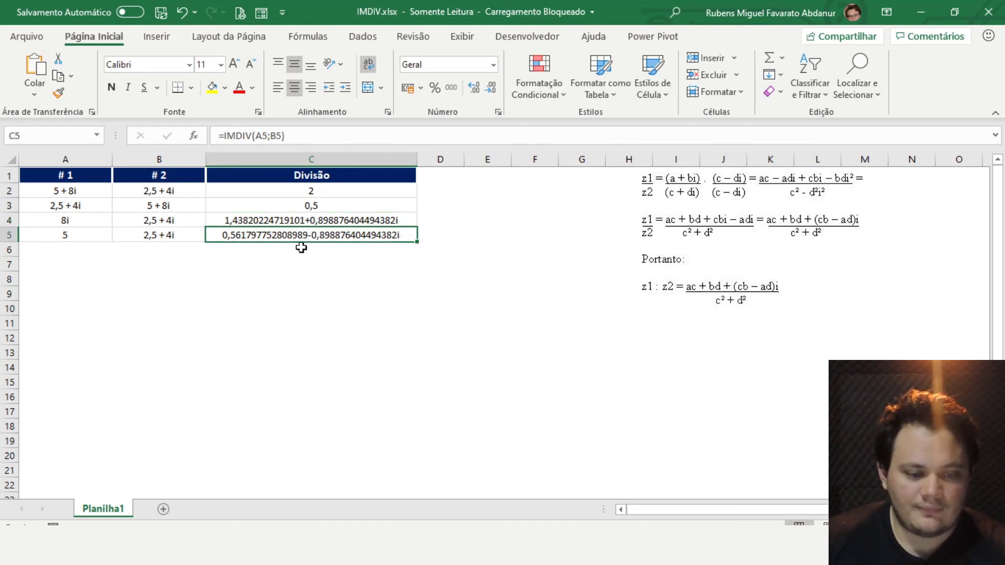
{"action": "left_click", "coordinate": [311, 219]}
{"action": "left_click", "coordinate": [287, 237]}
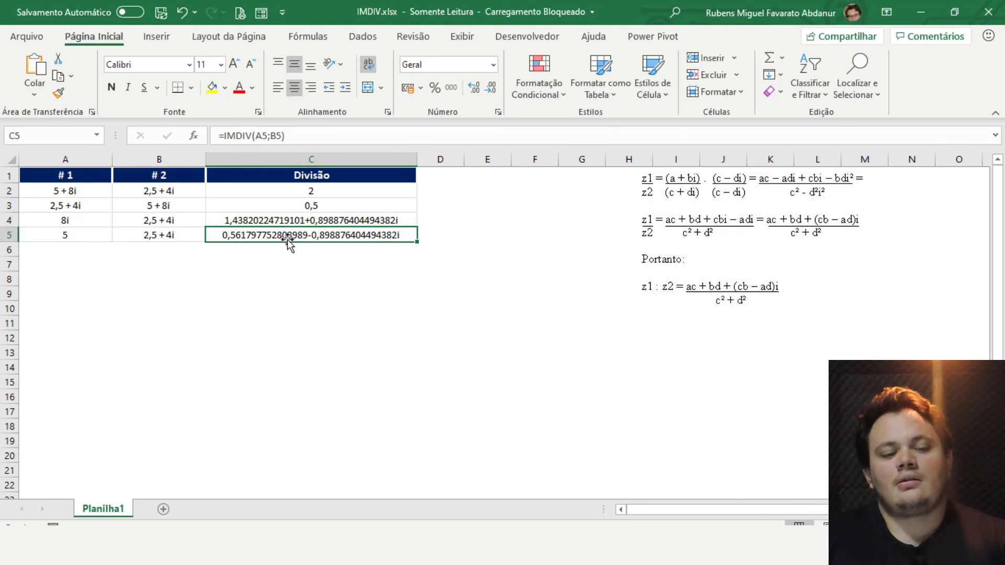